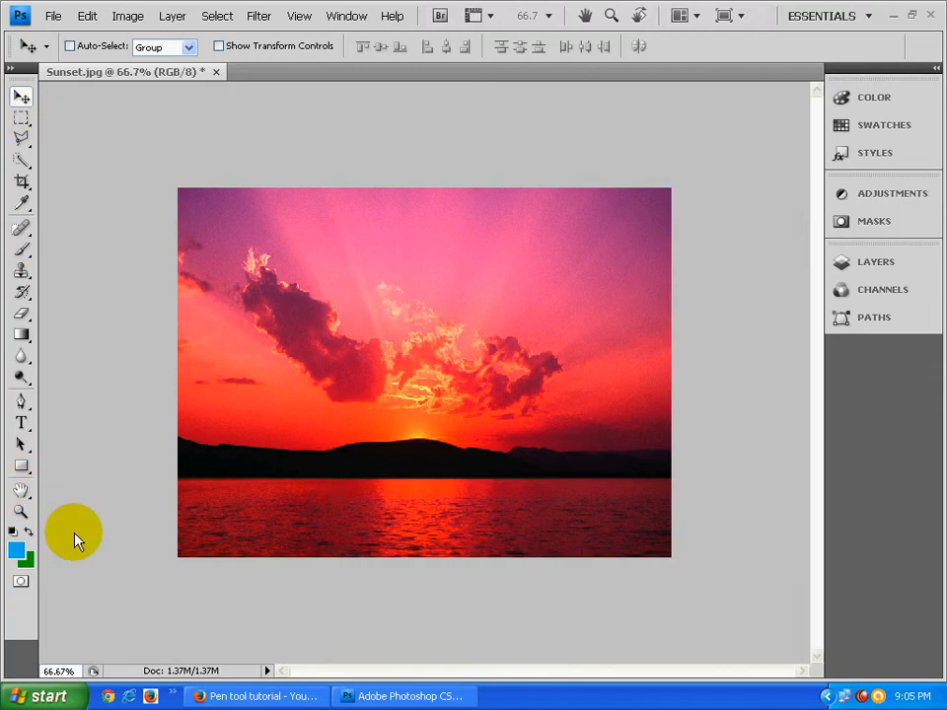
pyautogui.click(22, 493)
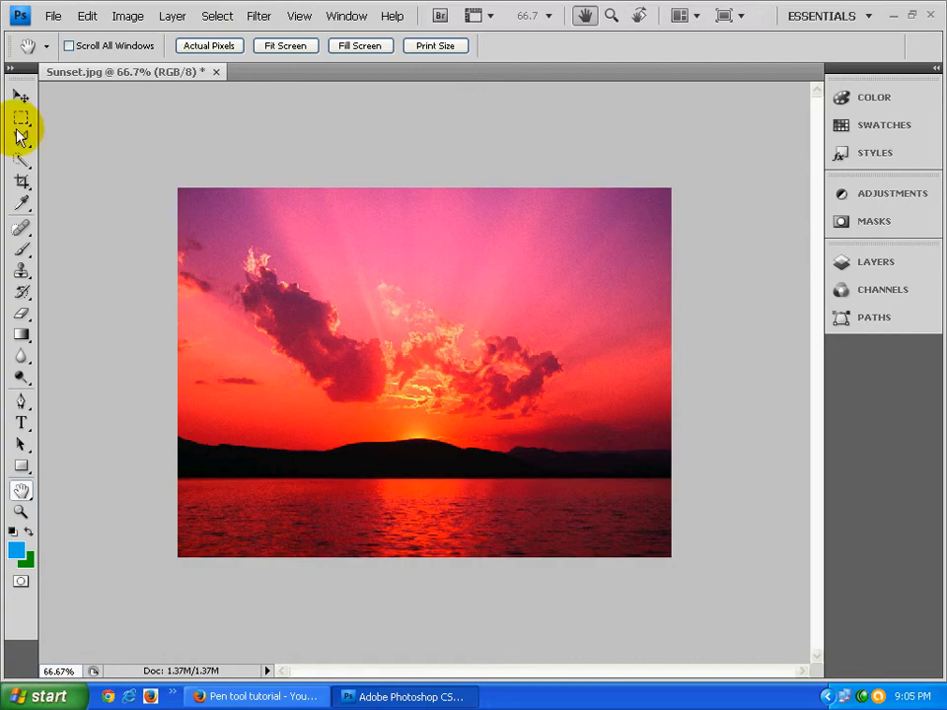
pyautogui.click(21, 96)
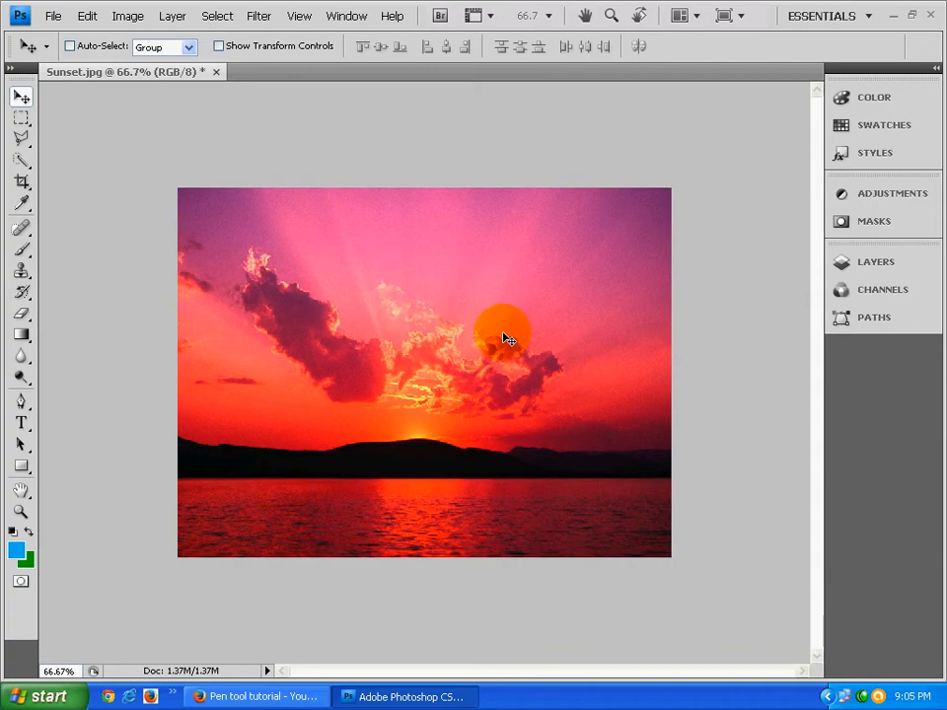
pyautogui.click(585, 397)
pyautogui.click(469, 385)
# - Zoom in on the clouds above the sun until the image is shown at 200%
pyautogui.press('h')
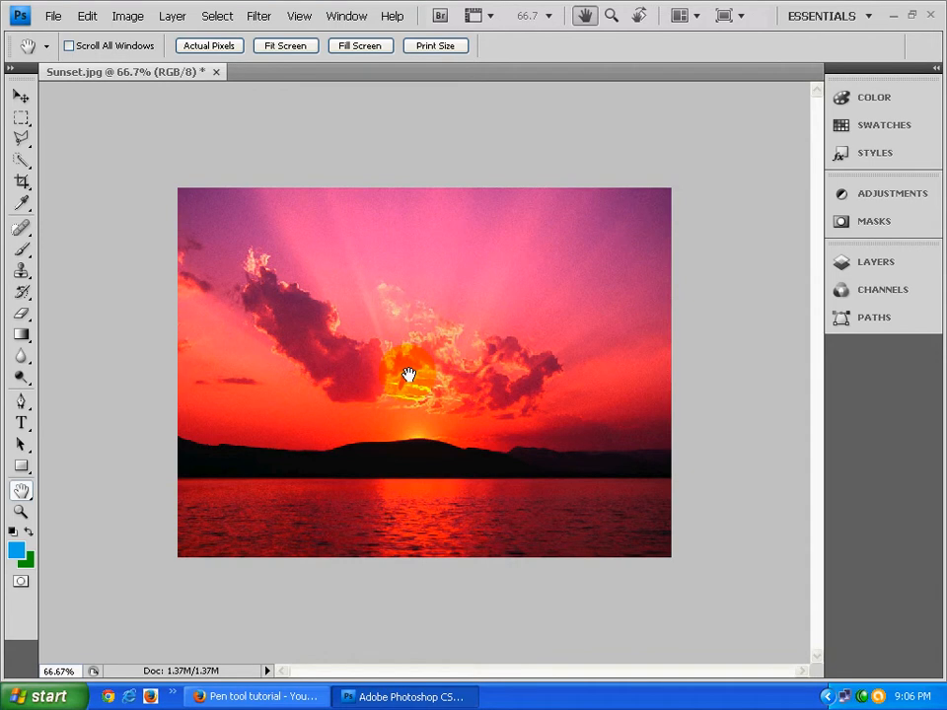
pyautogui.press('z')
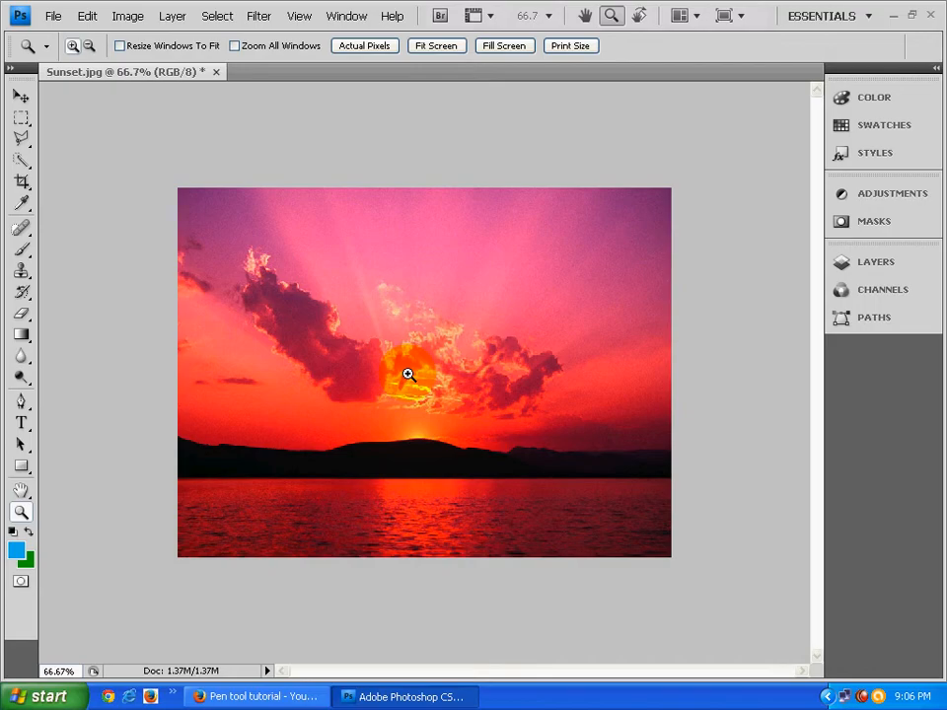
pyautogui.click(415, 310)
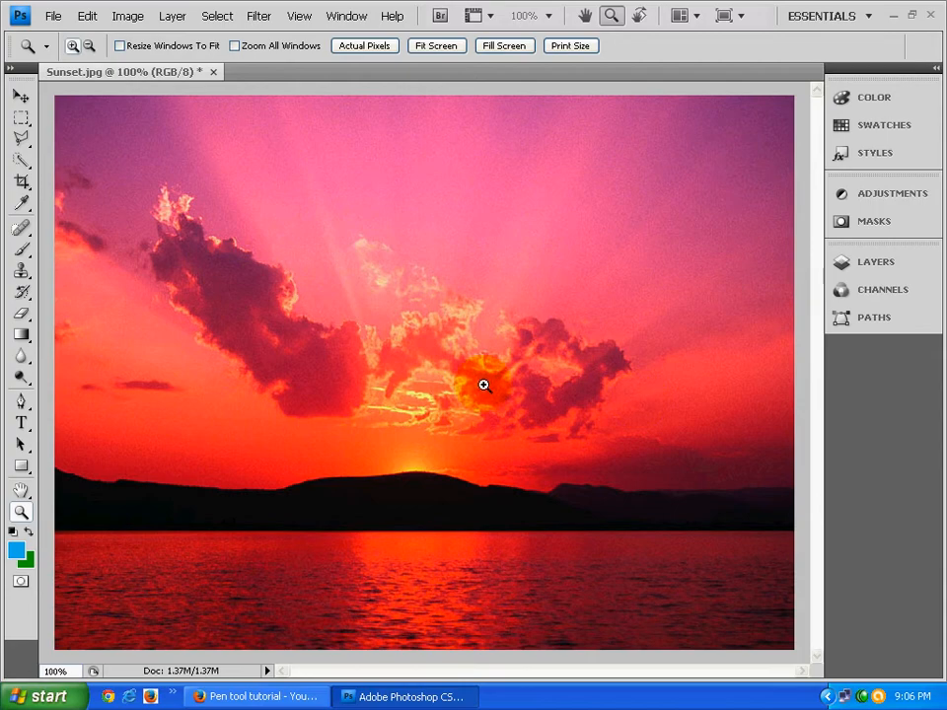
pyautogui.click(413, 389)
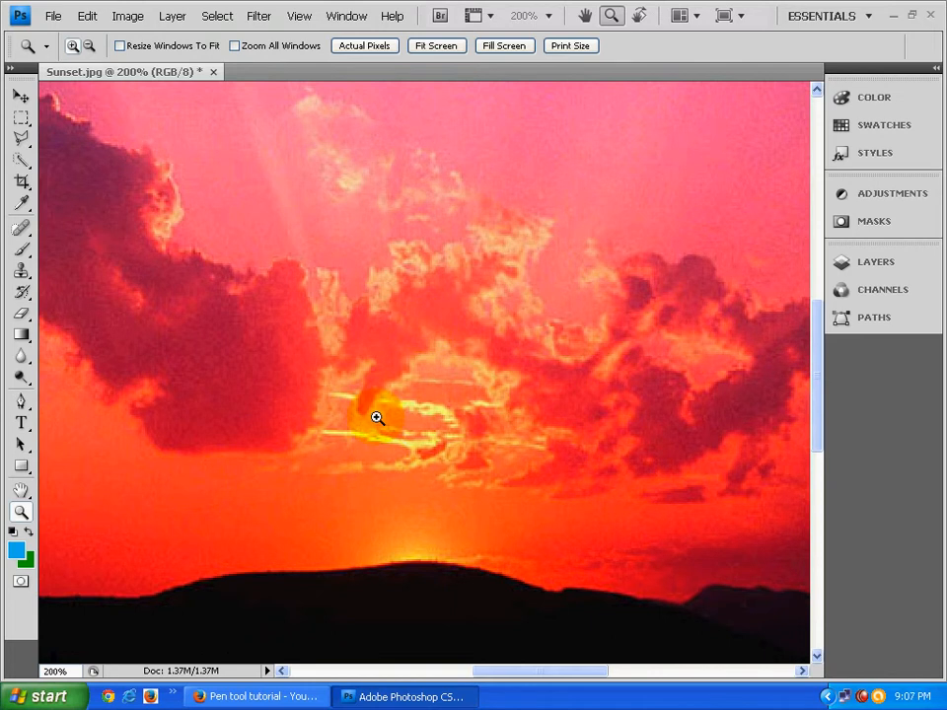
# - Pan the zoomed image with the Hand tool to examine the sky out to the image's right edge and back to the central clouds
pyautogui.press('h')
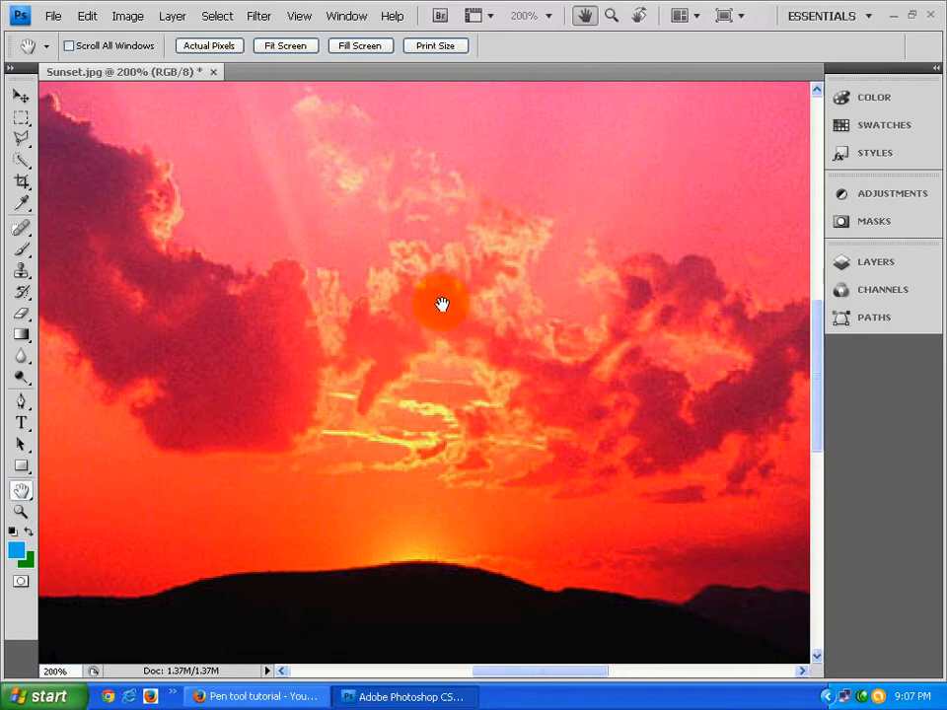
pyautogui.moveTo(453, 305); pyautogui.dragTo(228, 302)
pyautogui.moveTo(498, 318); pyautogui.dragTo(281, 323)
pyautogui.moveTo(549, 339); pyautogui.dragTo(389, 344)
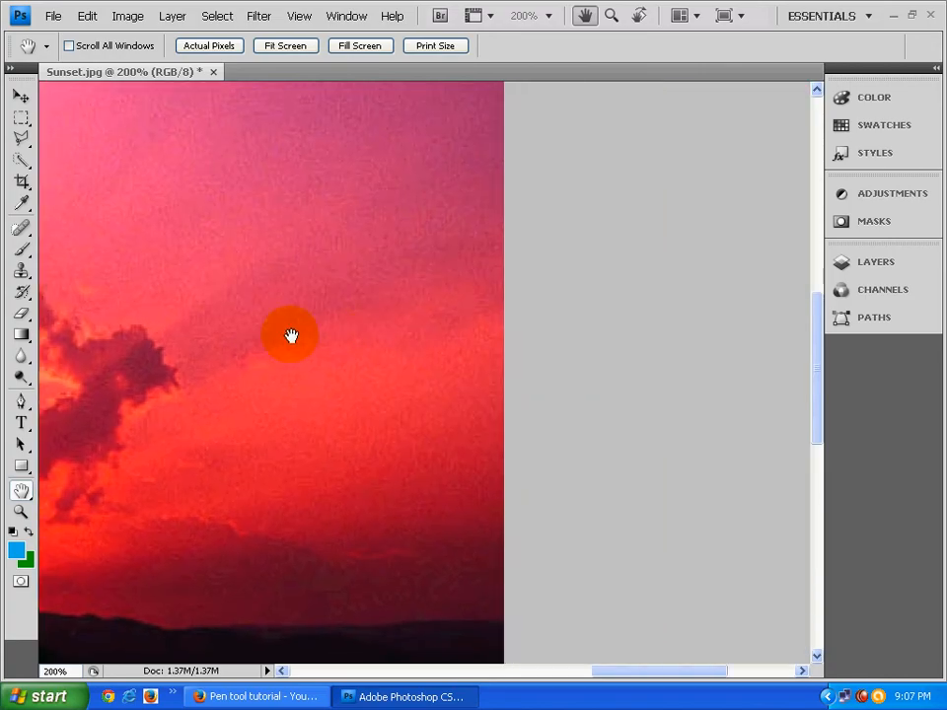
pyautogui.moveTo(290, 331); pyautogui.dragTo(598, 313)
pyautogui.moveTo(447, 313); pyautogui.dragTo(610, 323)
pyautogui.moveTo(193, 383); pyautogui.dragTo(522, 374)
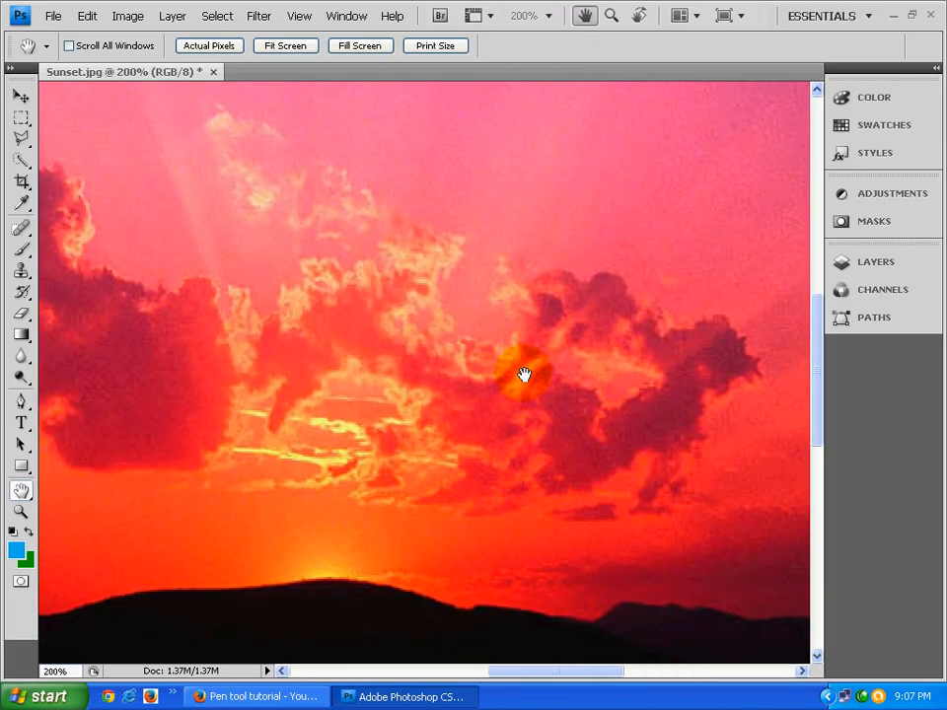
# - Examine the mountain ridge and water by panning down to the horizon and back and forth along it with the Hand tool
pyautogui.moveTo(452, 474); pyautogui.dragTo(477, 231)
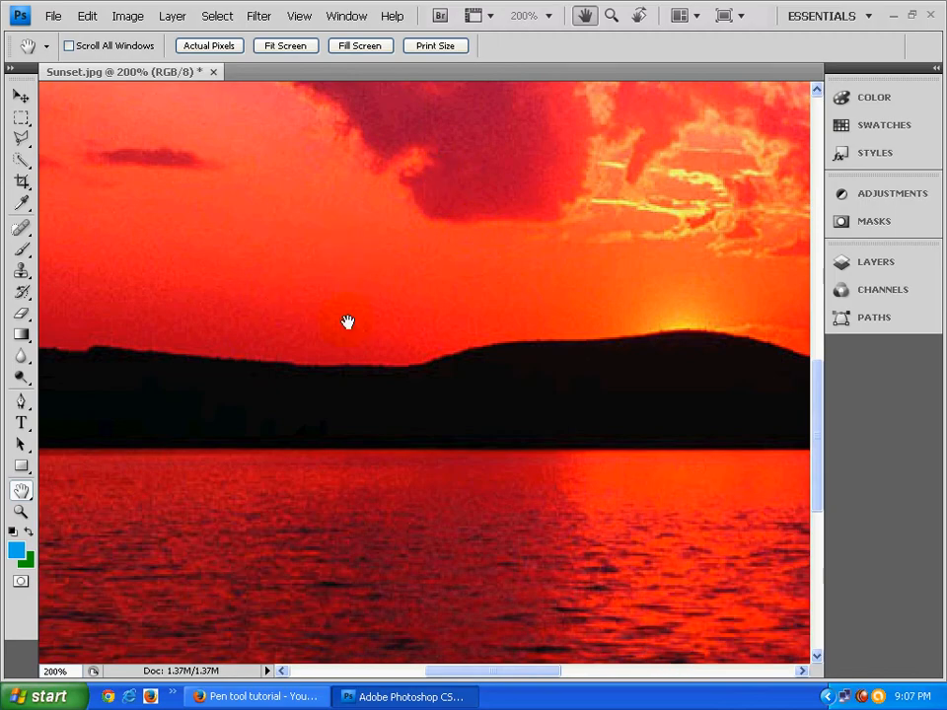
pyautogui.moveTo(262, 295); pyautogui.dragTo(581, 287)
pyautogui.moveTo(431, 300); pyautogui.dragTo(502, 299)
pyautogui.moveTo(577, 294); pyautogui.dragTo(255, 307)
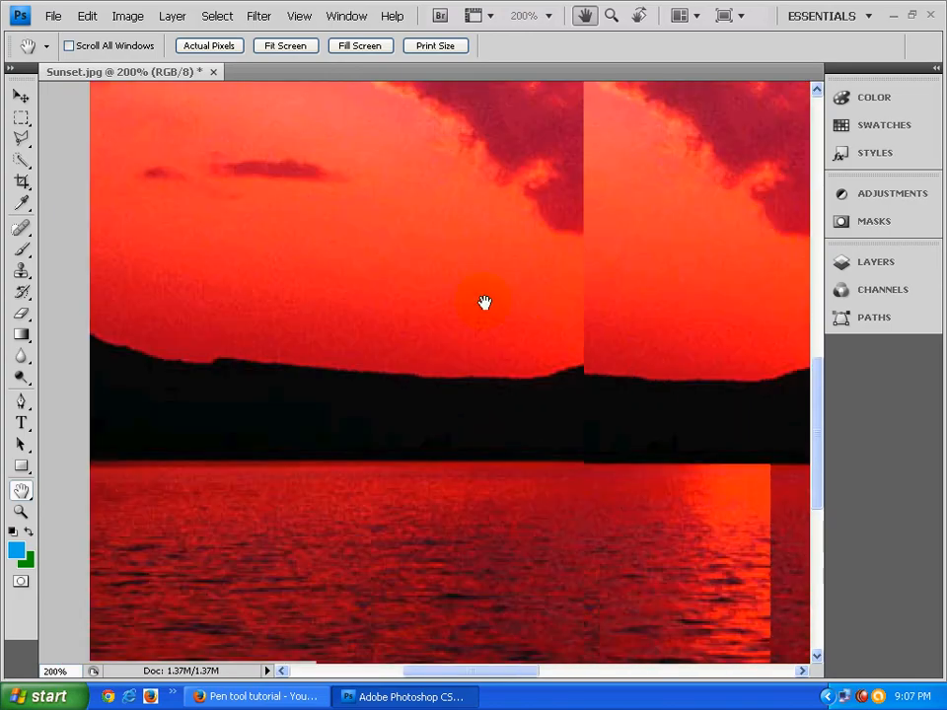
pyautogui.moveTo(463, 296); pyautogui.dragTo(296, 309)
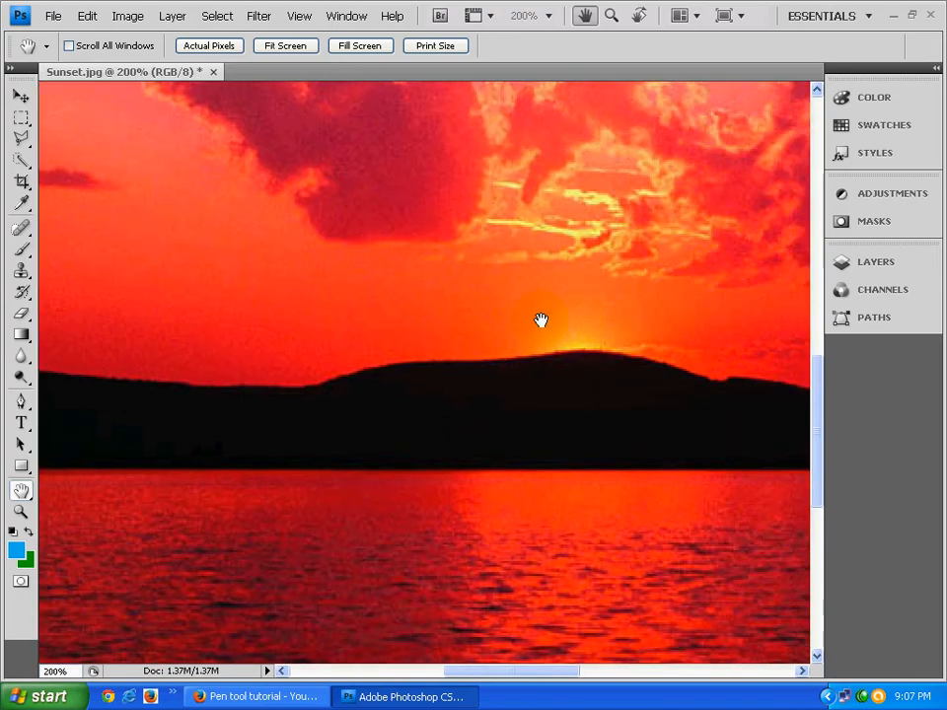
pyautogui.moveTo(542, 324); pyautogui.dragTo(298, 296)
pyautogui.moveTo(642, 323); pyautogui.dragTo(397, 316)
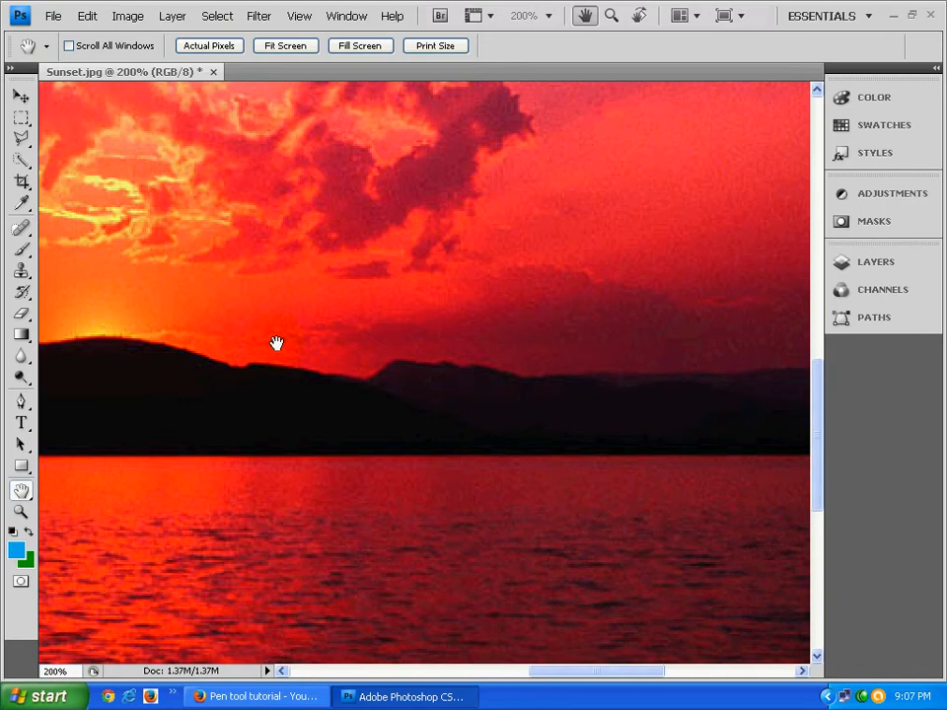
pyautogui.moveTo(225, 325); pyautogui.dragTo(546, 327)
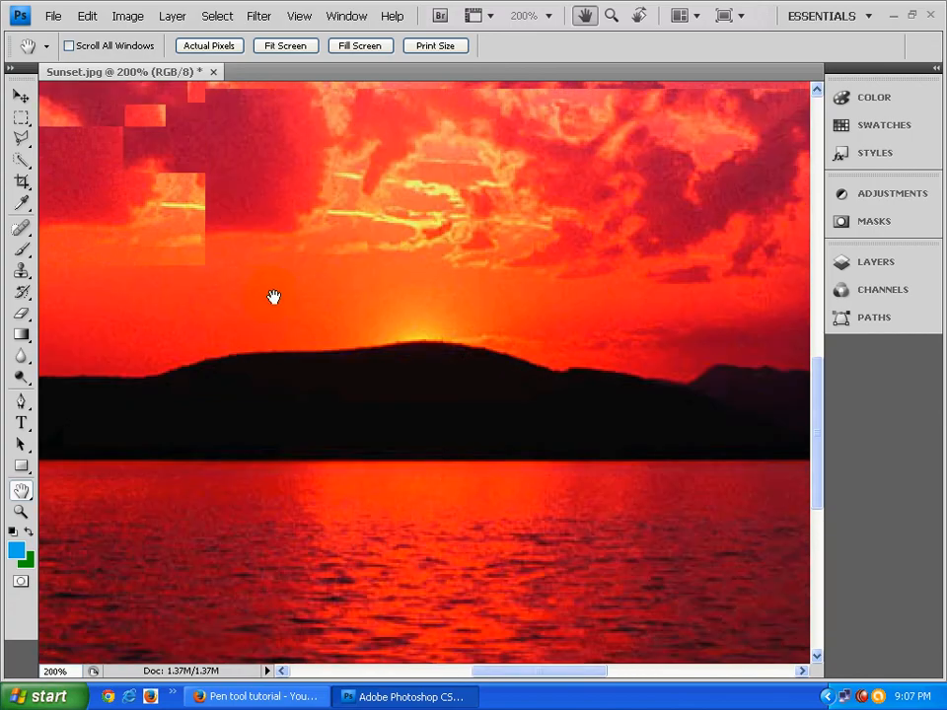
pyautogui.moveTo(272, 296); pyautogui.dragTo(588, 333)
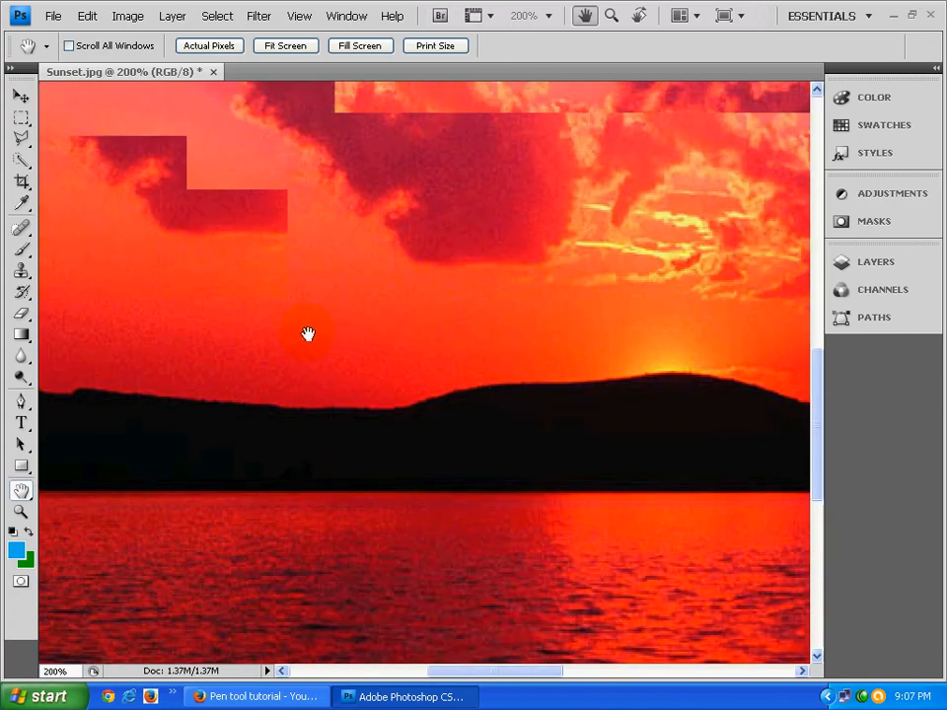
pyautogui.moveTo(307, 335); pyautogui.dragTo(248, 353)
pyautogui.moveTo(677, 360); pyautogui.dragTo(506, 366)
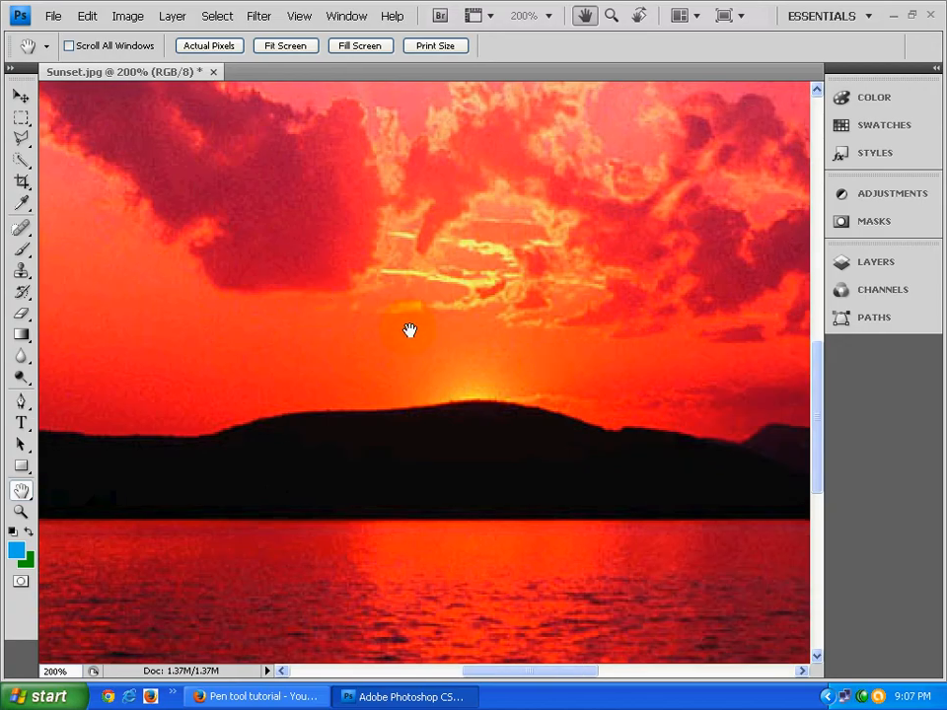
# - Pan across the sky above the ridge to the image's right edge, and return to its left edge
pyautogui.moveTo(82, 375); pyautogui.dragTo(80, 440)
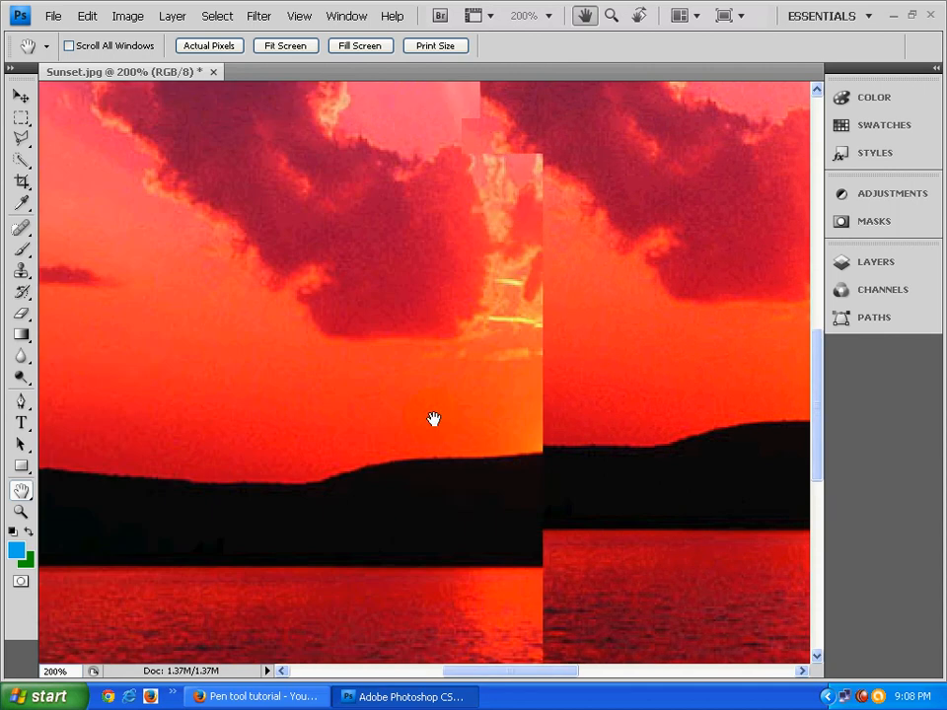
pyautogui.moveTo(666, 414); pyautogui.dragTo(278, 414)
pyautogui.moveTo(519, 417); pyautogui.dragTo(282, 431)
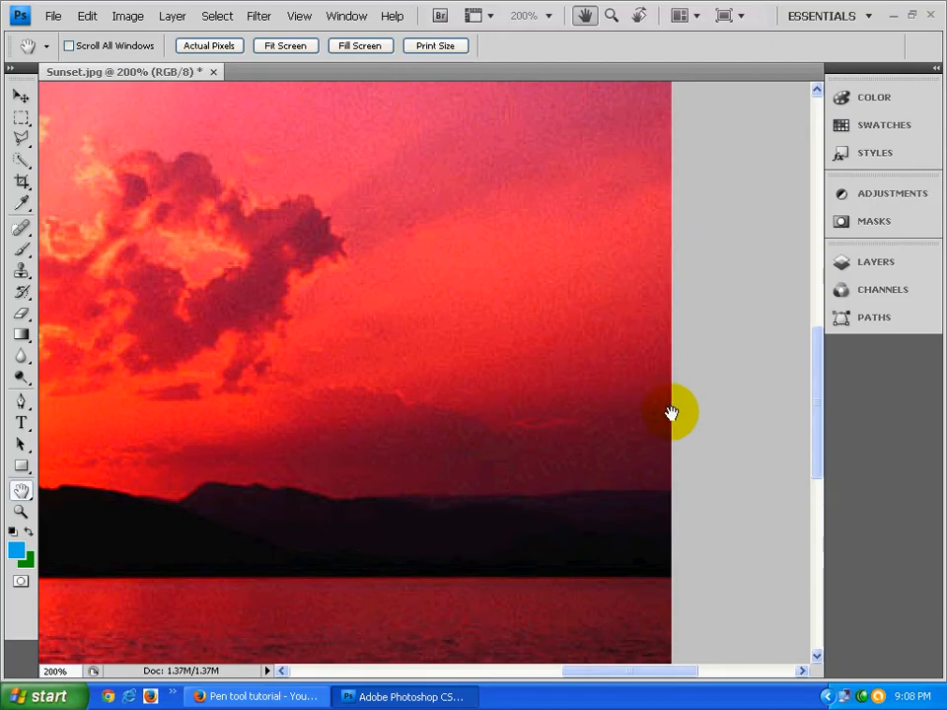
pyautogui.moveTo(222, 376); pyautogui.dragTo(453, 381)
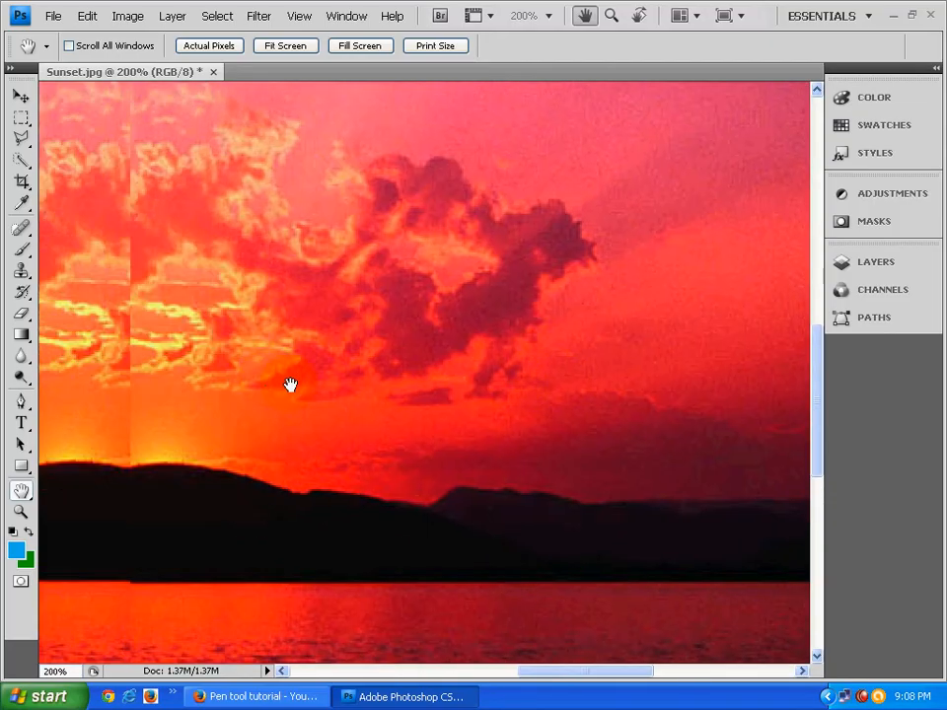
pyautogui.moveTo(291, 385); pyautogui.dragTo(455, 379)
pyautogui.moveTo(270, 353); pyautogui.dragTo(416, 366)
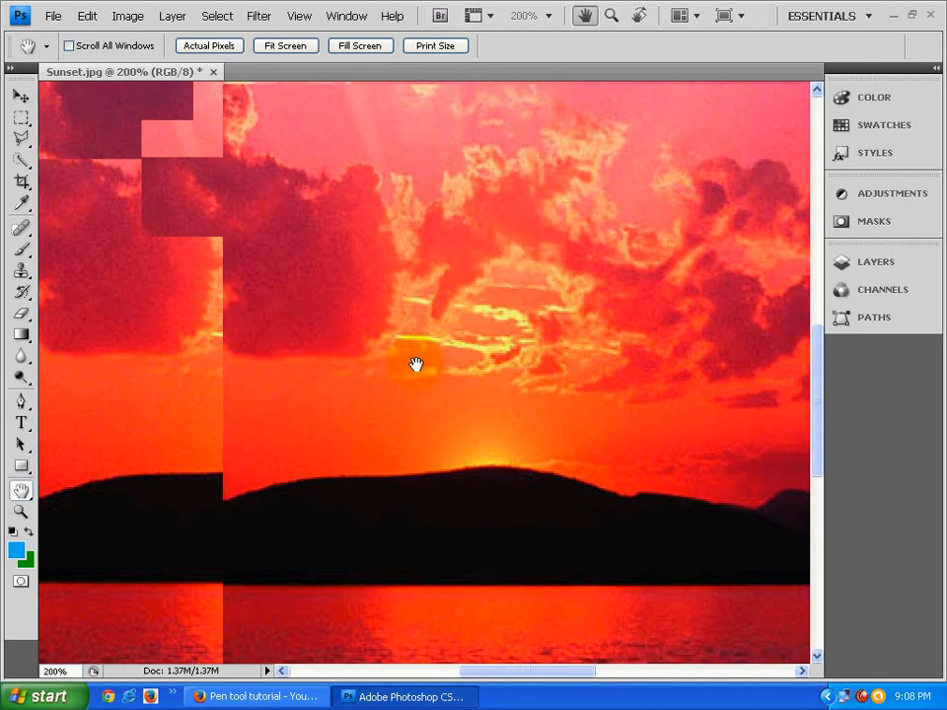
pyautogui.moveTo(254, 364); pyautogui.dragTo(440, 374)
pyautogui.moveTo(272, 385); pyautogui.dragTo(407, 385)
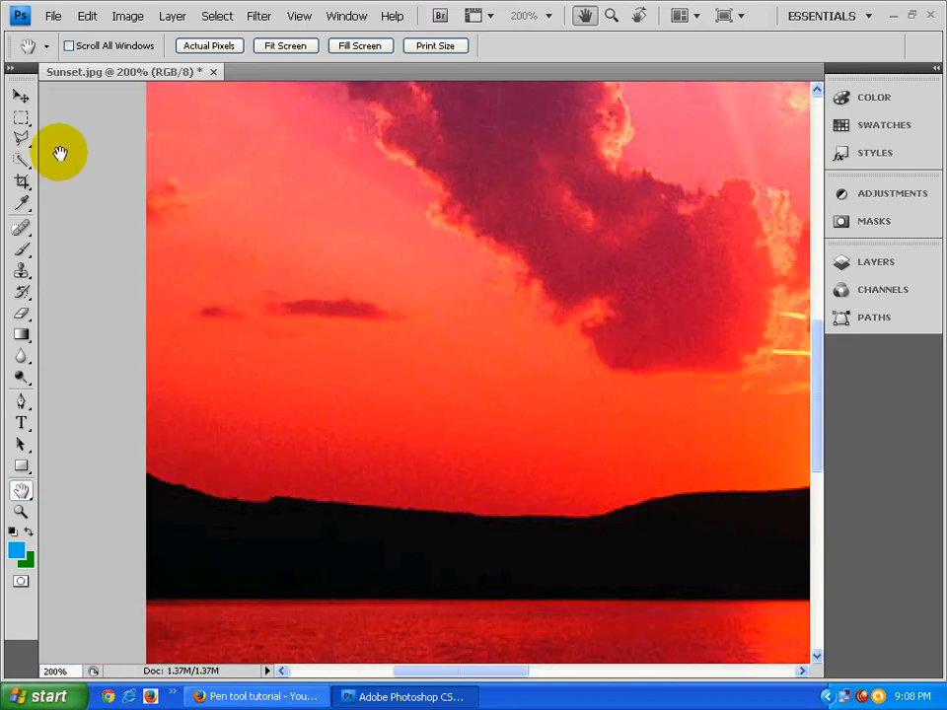
# - Start a Polygonal Lasso outline at the image's left edge below the small clouds and carry it across the sky to the right edge
pyautogui.click(22, 141)
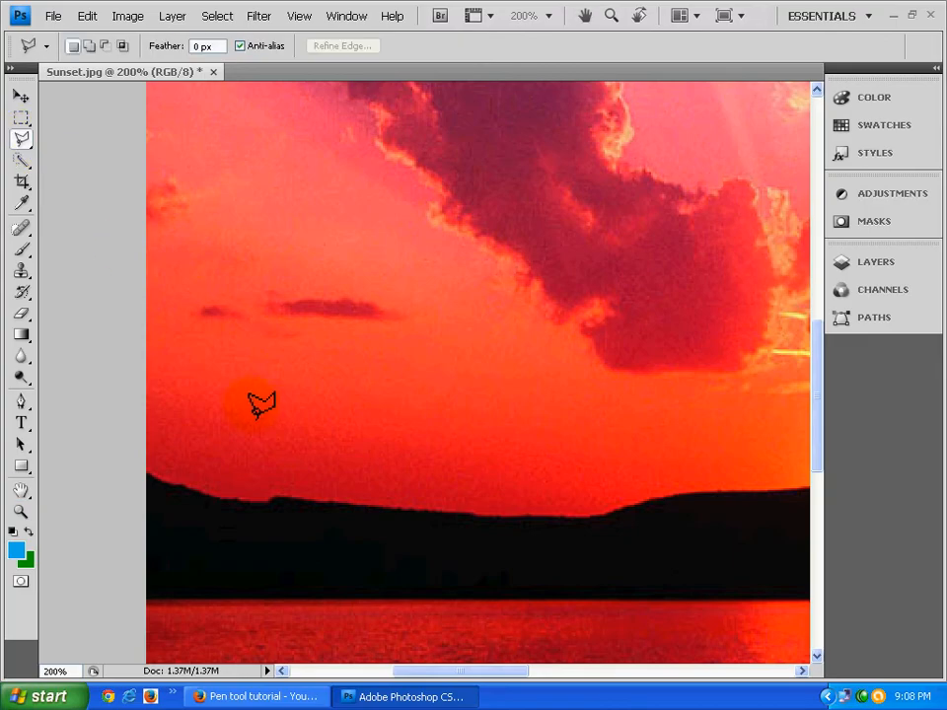
pyautogui.click(146, 385)
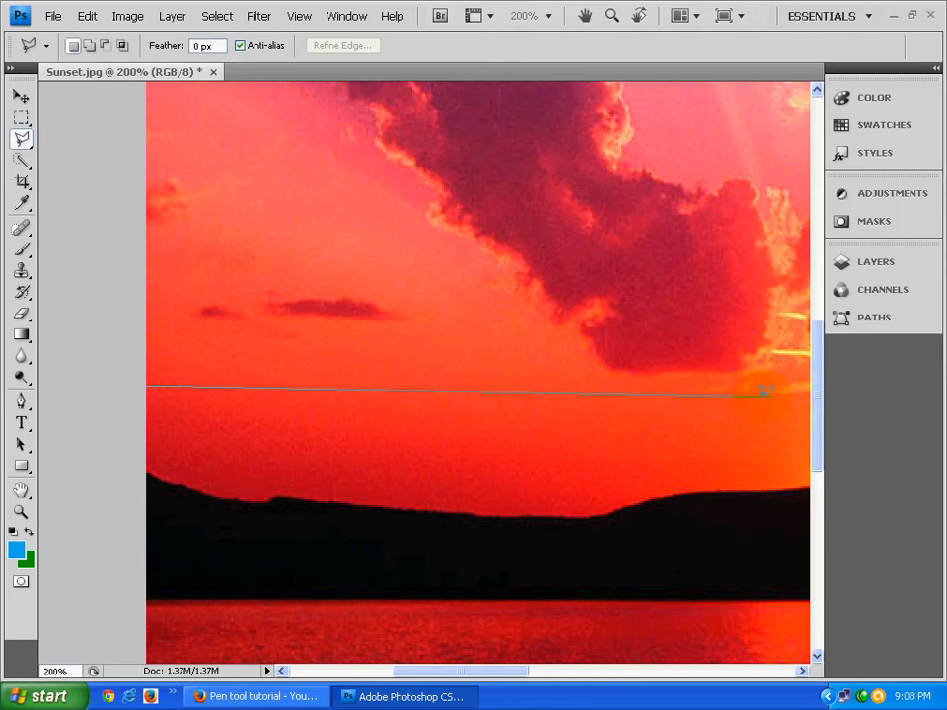
pyautogui.click(825, 391)
pyautogui.click(816, 387)
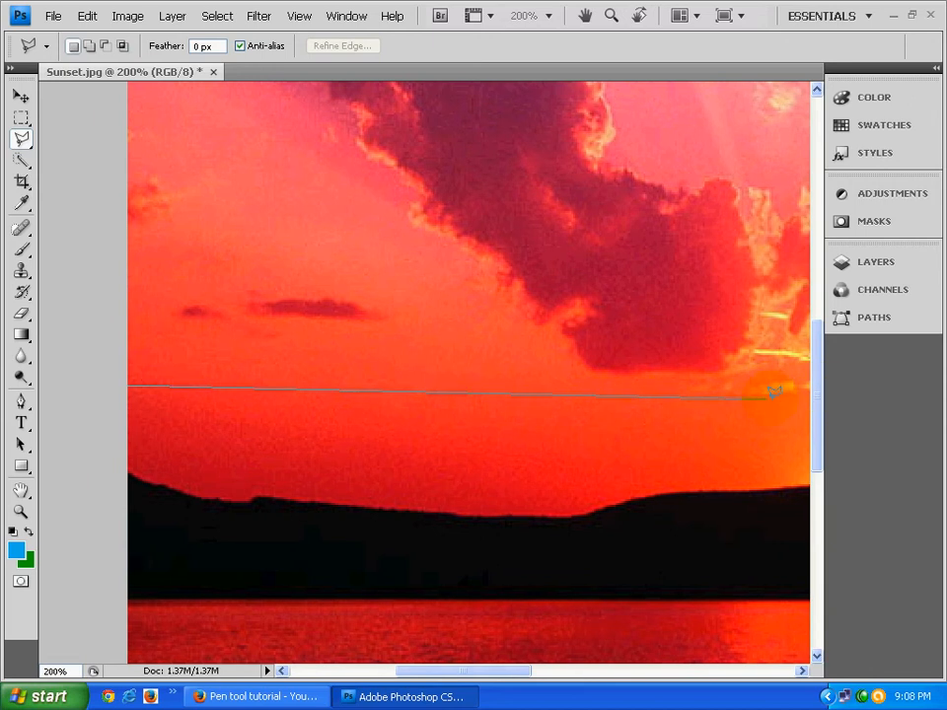
pyautogui.click(825, 384)
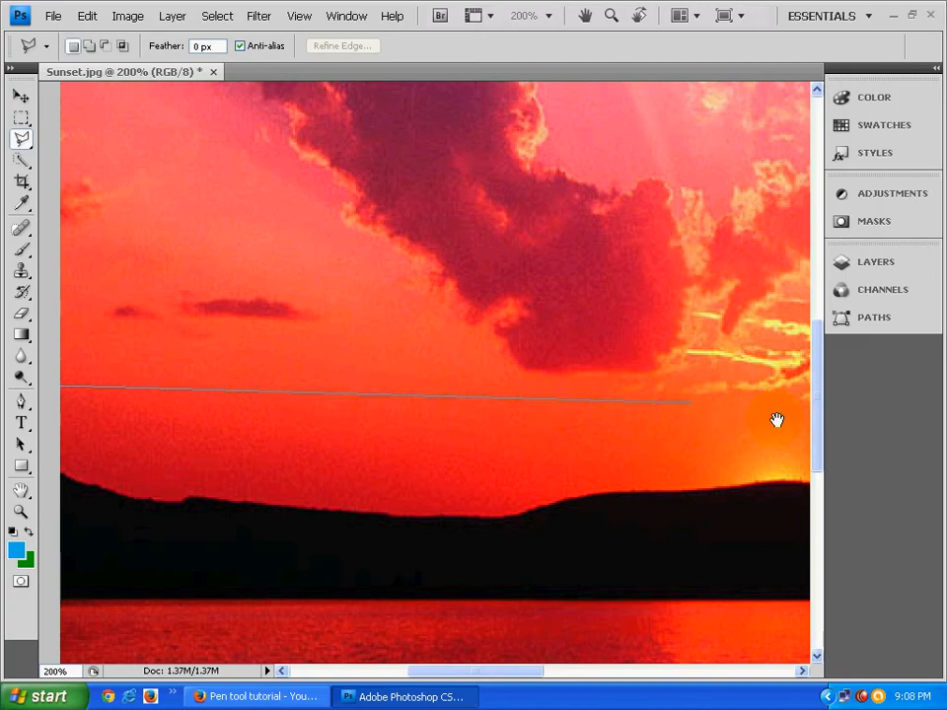
pyautogui.moveTo(617, 416); pyautogui.dragTo(475, 413)
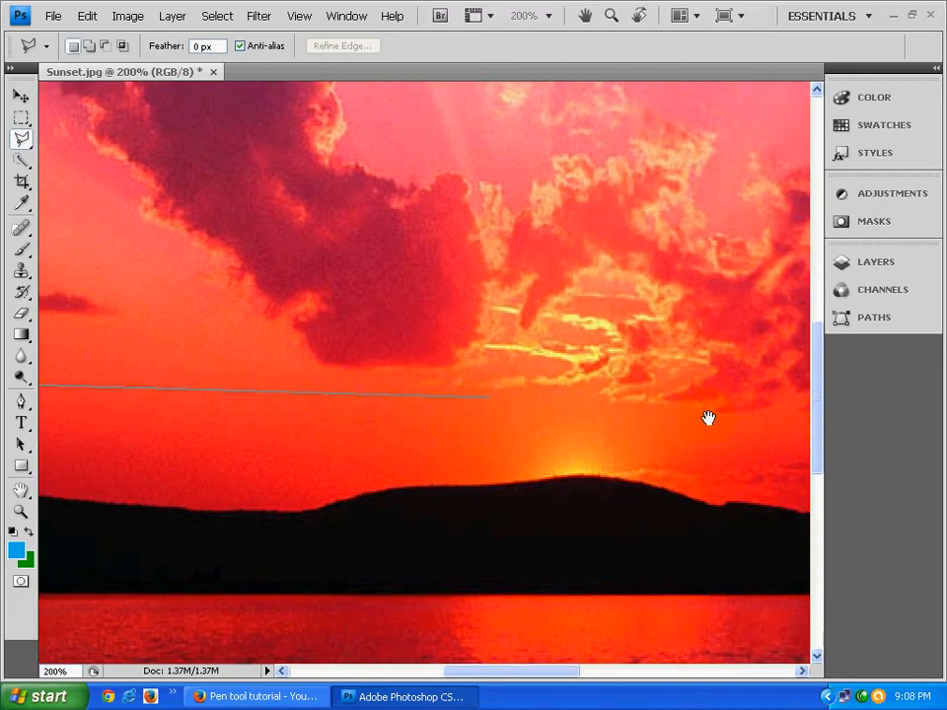
pyautogui.moveTo(702, 431); pyautogui.dragTo(474, 441)
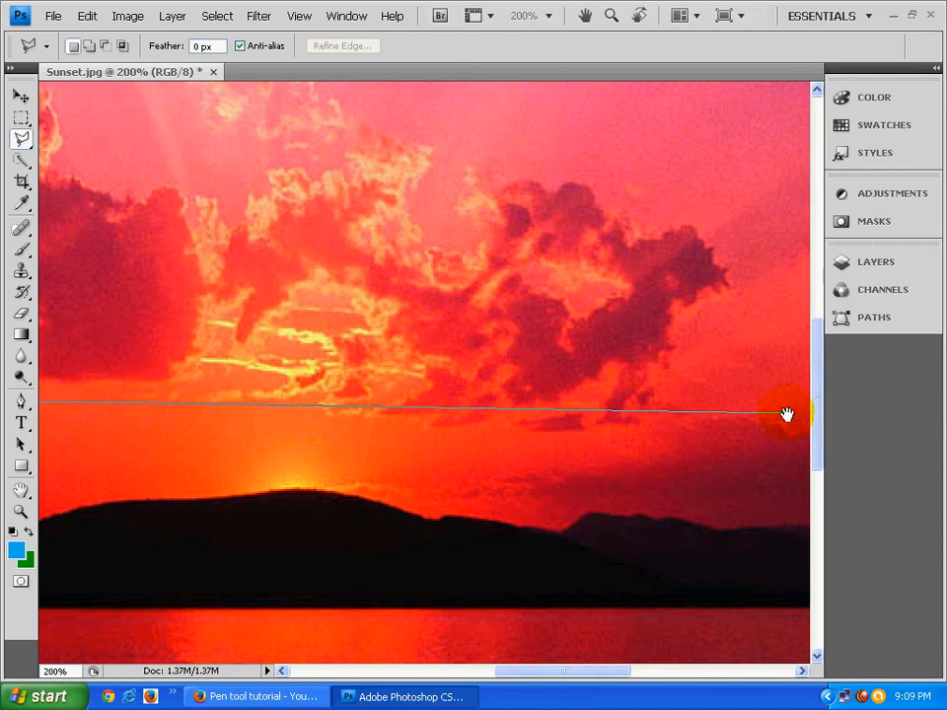
pyautogui.moveTo(775, 426); pyautogui.dragTo(342, 417)
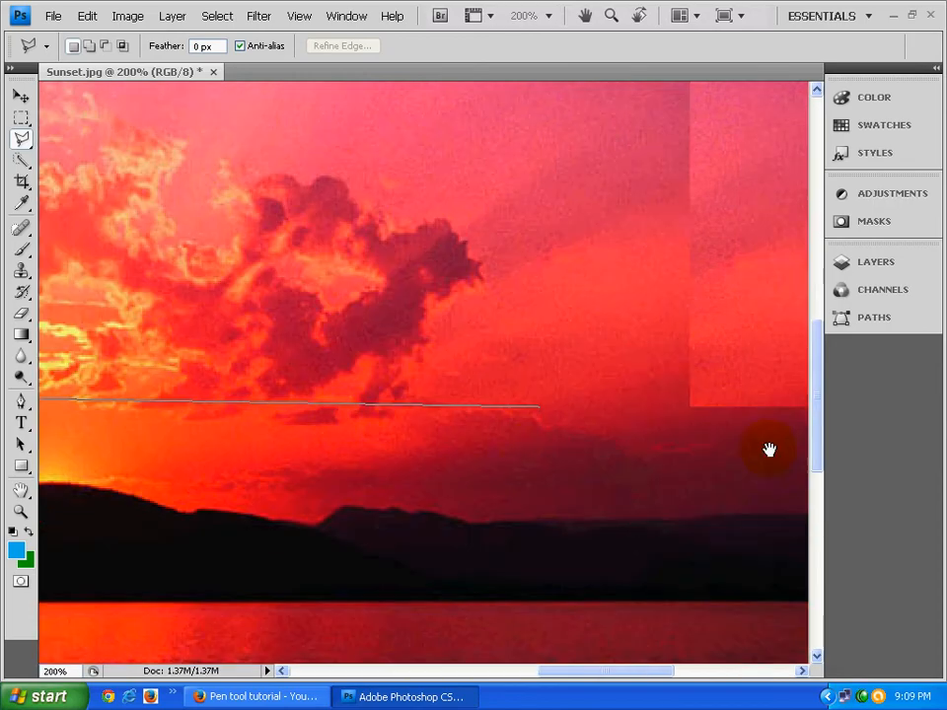
pyautogui.moveTo(766, 447); pyautogui.dragTo(552, 438)
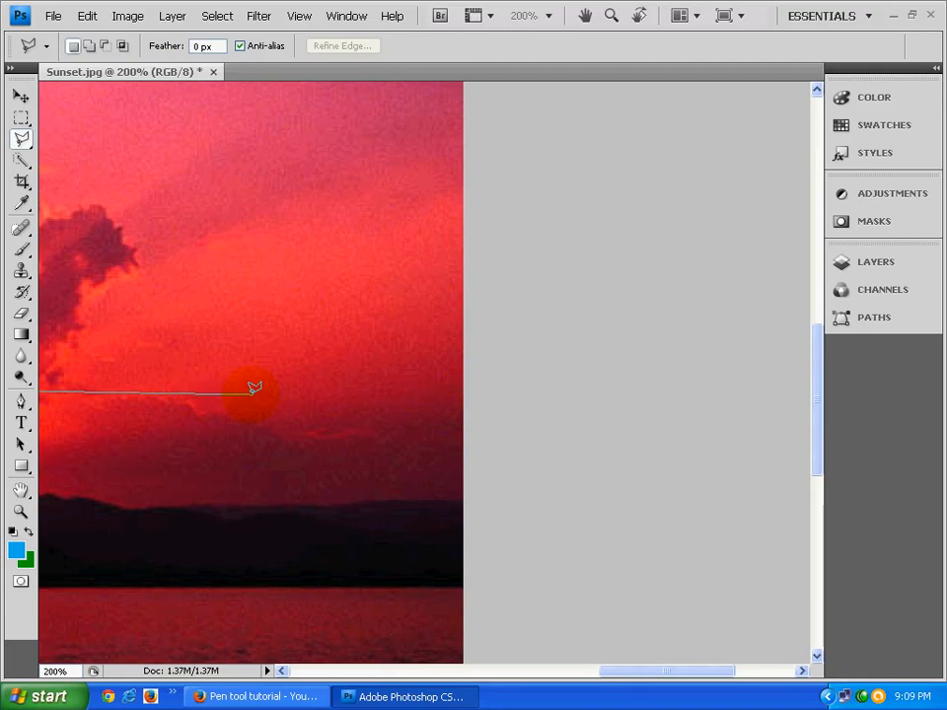
pyautogui.click(459, 391)
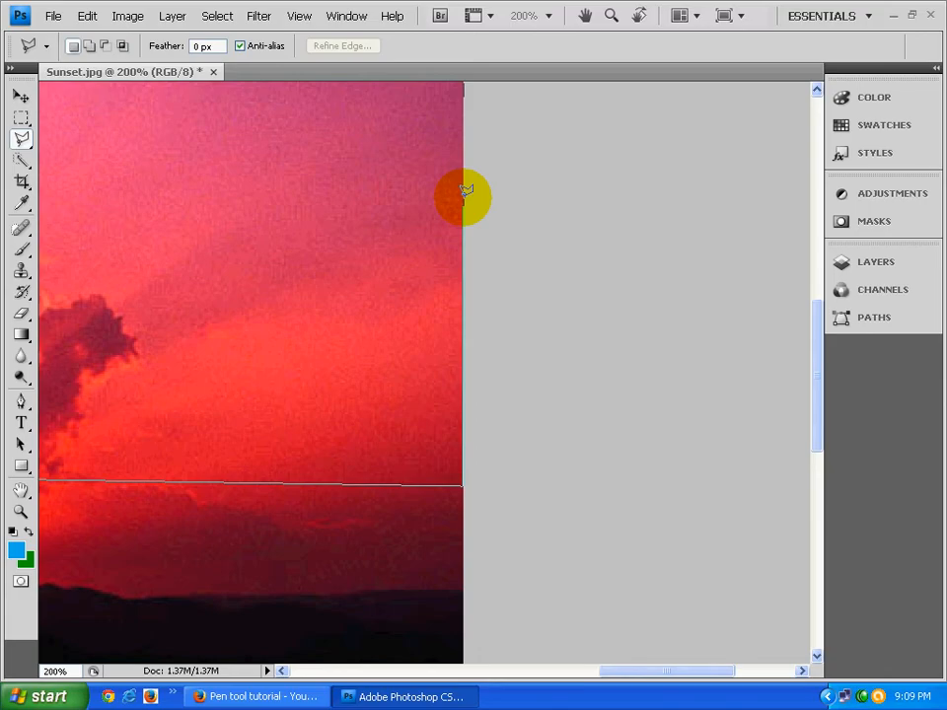
# - Extend the Polygonal Lasso outline up the image's right edge and anchor it at the photo's top-right corner
pyautogui.moveTo(464, 199)
pyautogui.mouseDown()
pyautogui.moveTo(433, 163)
pyautogui.moveTo(433, 393)
pyautogui.mouseUp()
pyautogui.moveTo(429, 279); pyautogui.dragTo(431, 391)
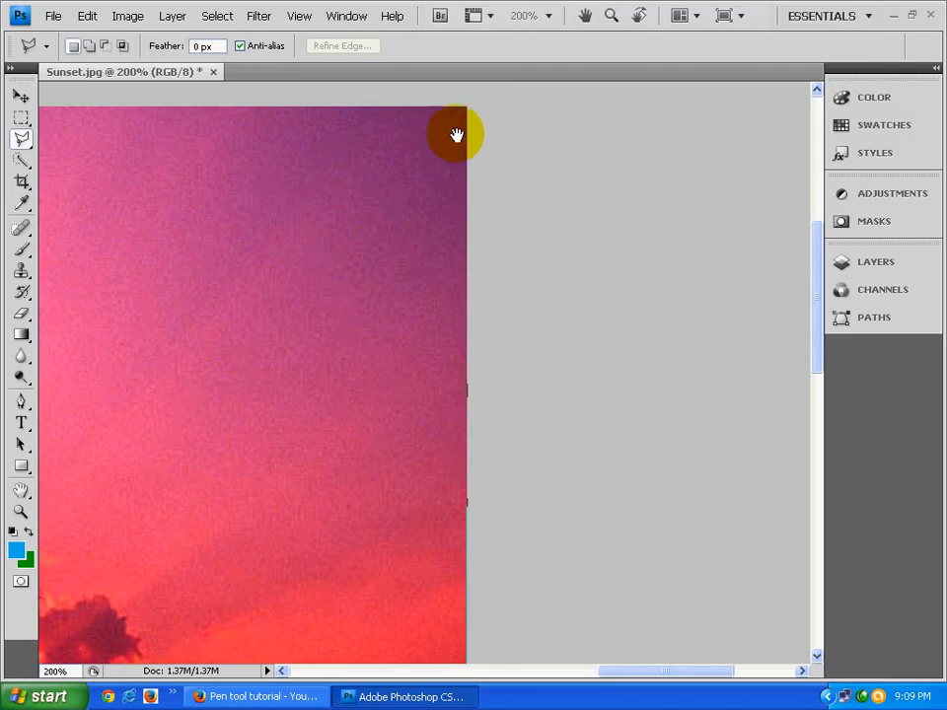
pyautogui.click(466, 99)
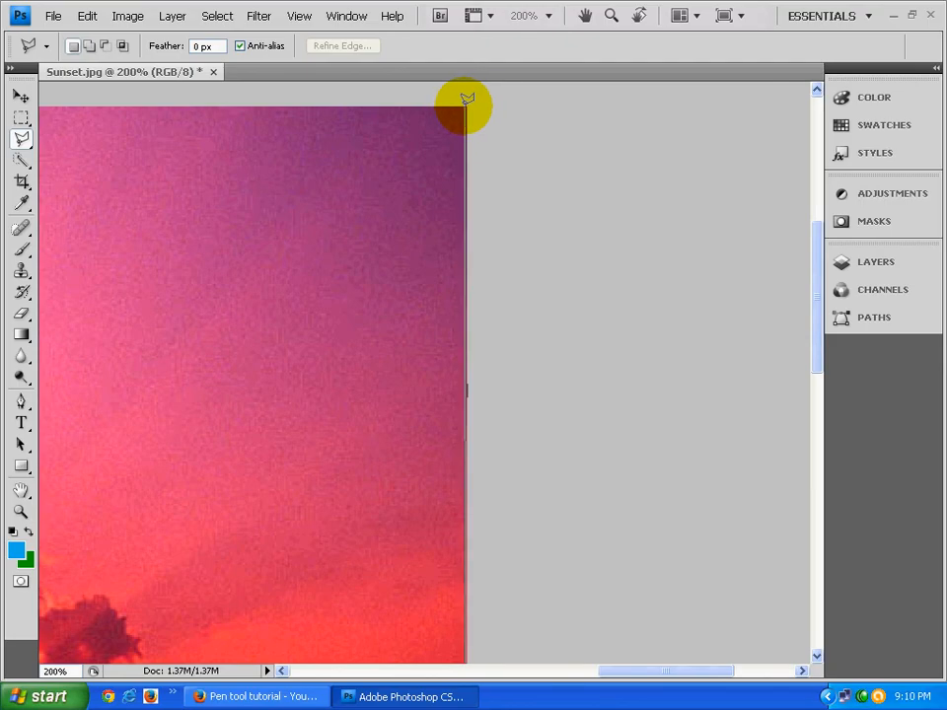
pyautogui.click(467, 99)
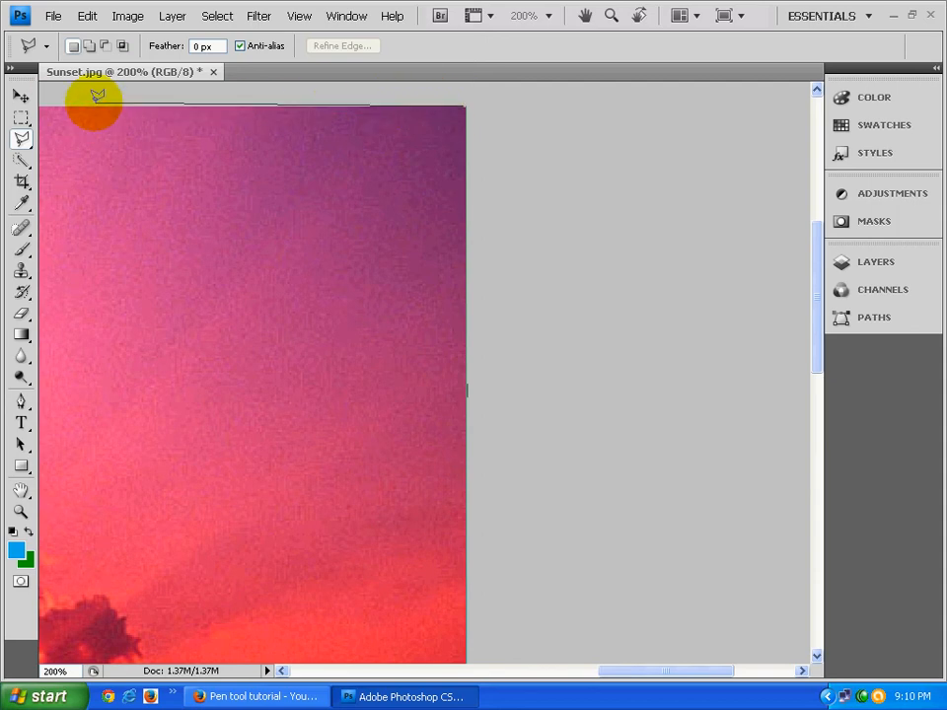
# - Carry the lasso outline along the photo's top edge to its top-left corner and close it into a sky selection
pyautogui.press('space')
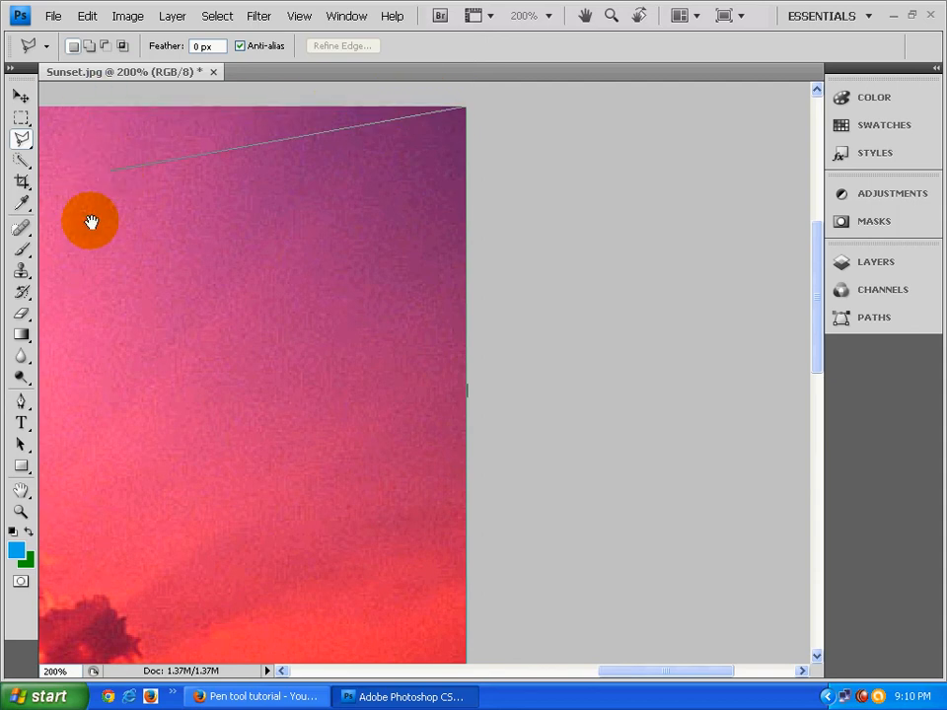
pyautogui.click(138, 160)
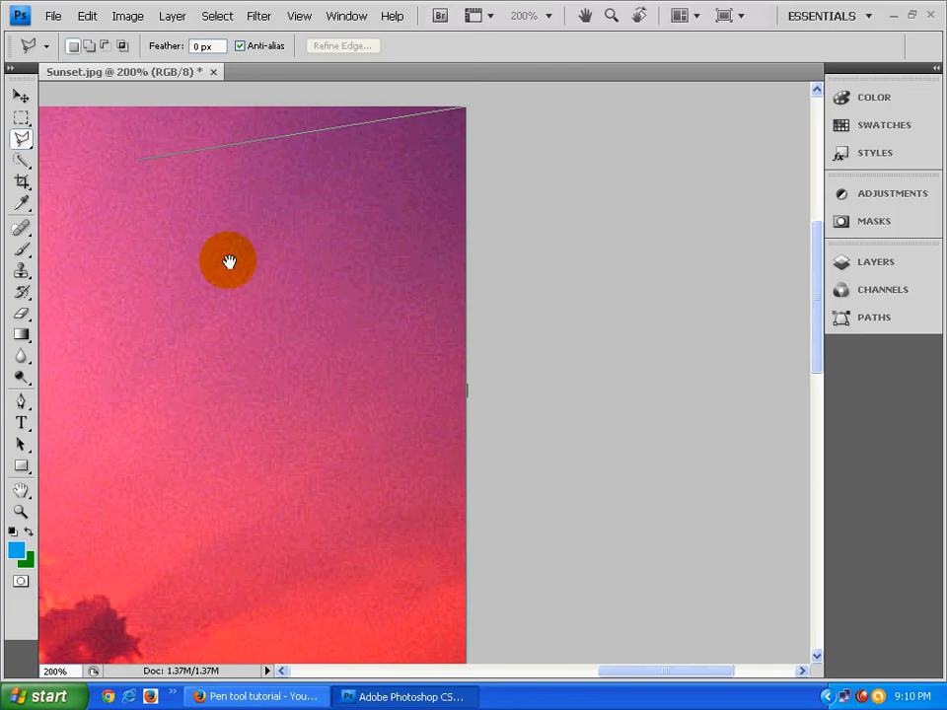
pyautogui.moveTo(187, 254); pyautogui.dragTo(559, 286)
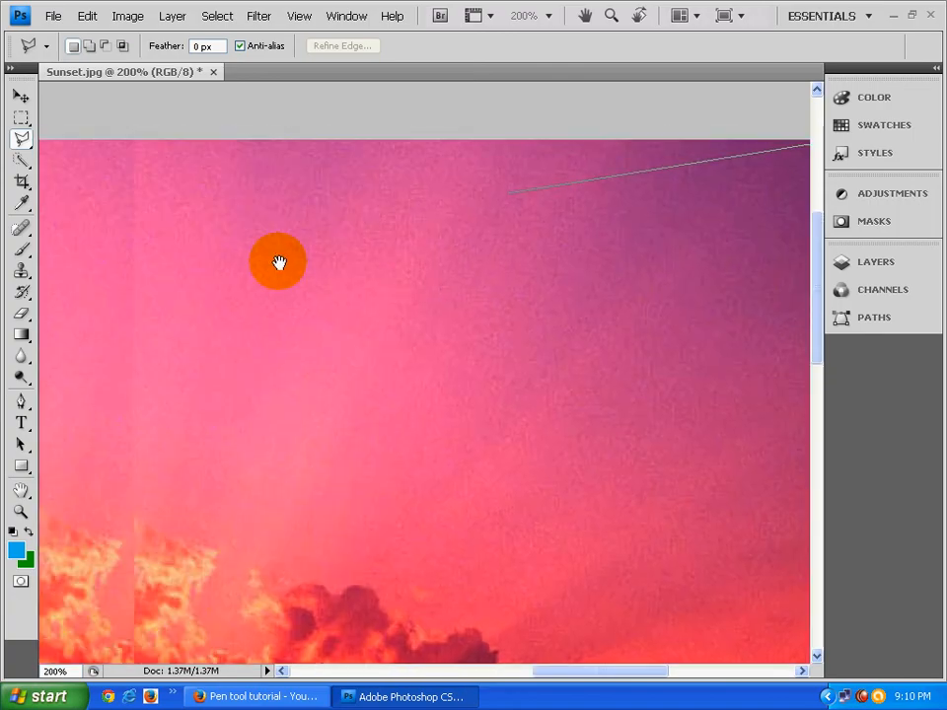
pyautogui.moveTo(278, 261); pyautogui.dragTo(560, 285)
pyautogui.moveTo(164, 197); pyautogui.dragTo(417, 176)
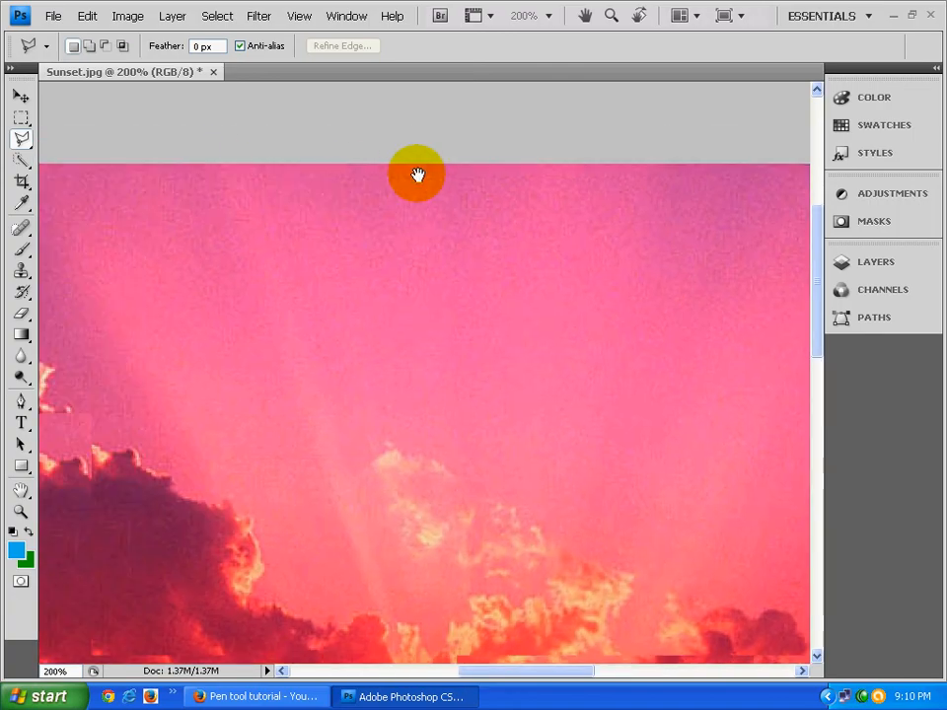
pyautogui.moveTo(89, 269); pyautogui.dragTo(359, 236)
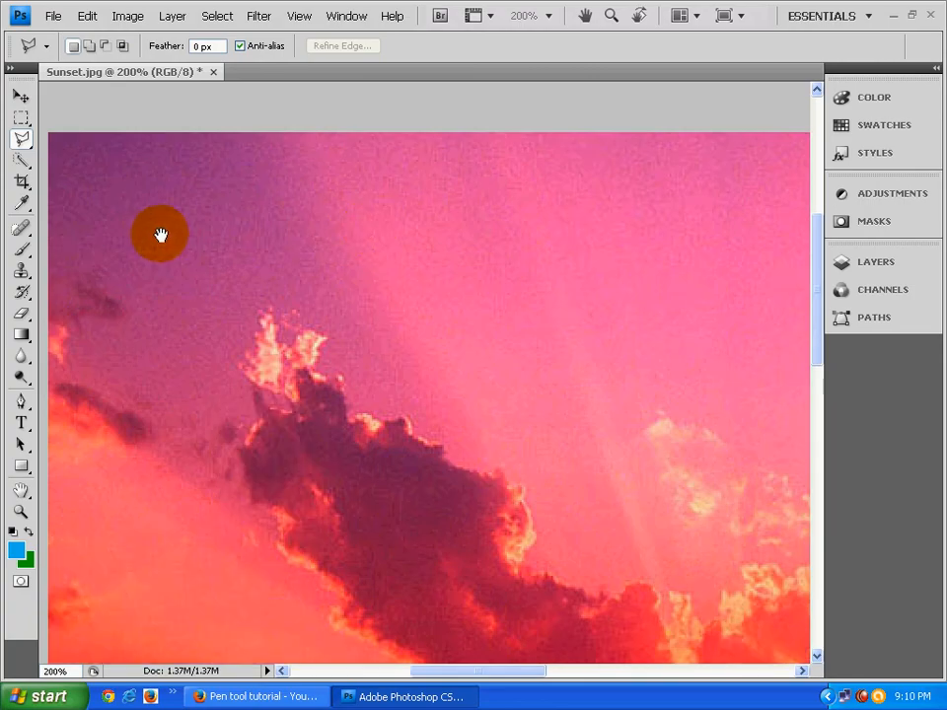
pyautogui.moveTo(161, 235); pyautogui.dragTo(355, 333)
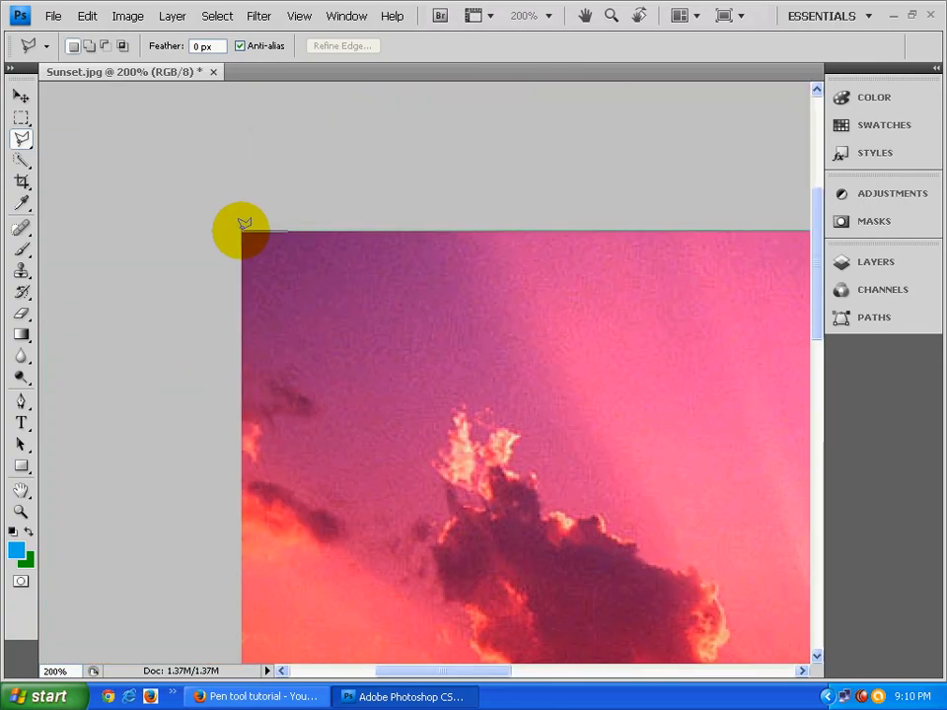
pyautogui.click(243, 231)
pyautogui.click(239, 231)
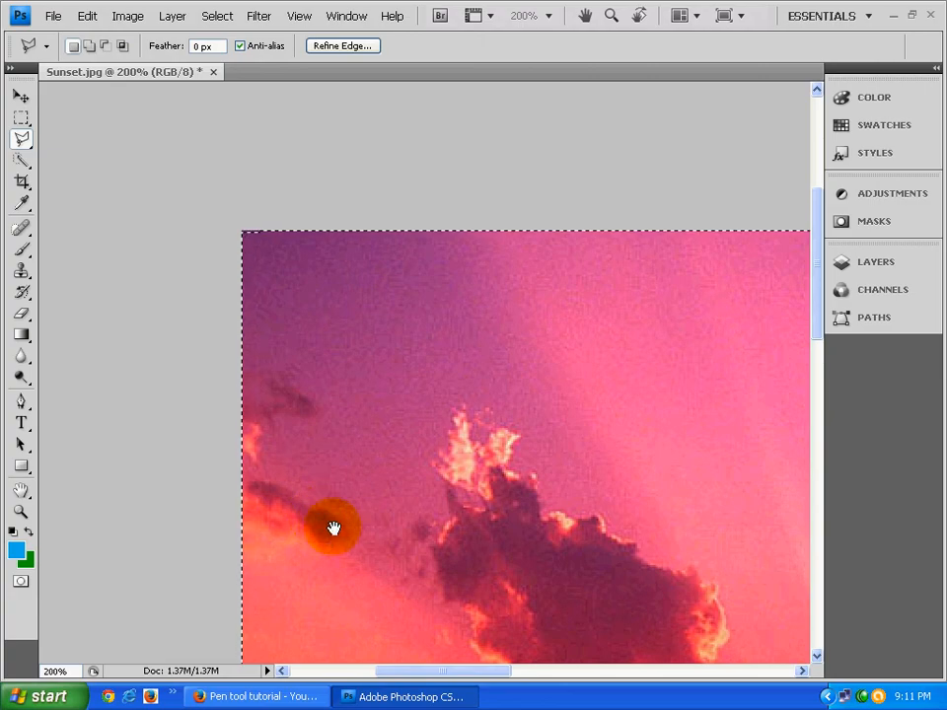
# - Examine the sky selection's boundary along the photo's left edge, from the lower outline above the ridge to the top-left corner
pyautogui.moveTo(332, 527); pyautogui.dragTo(331, 311)
pyautogui.moveTo(342, 545); pyautogui.dragTo(344, 387)
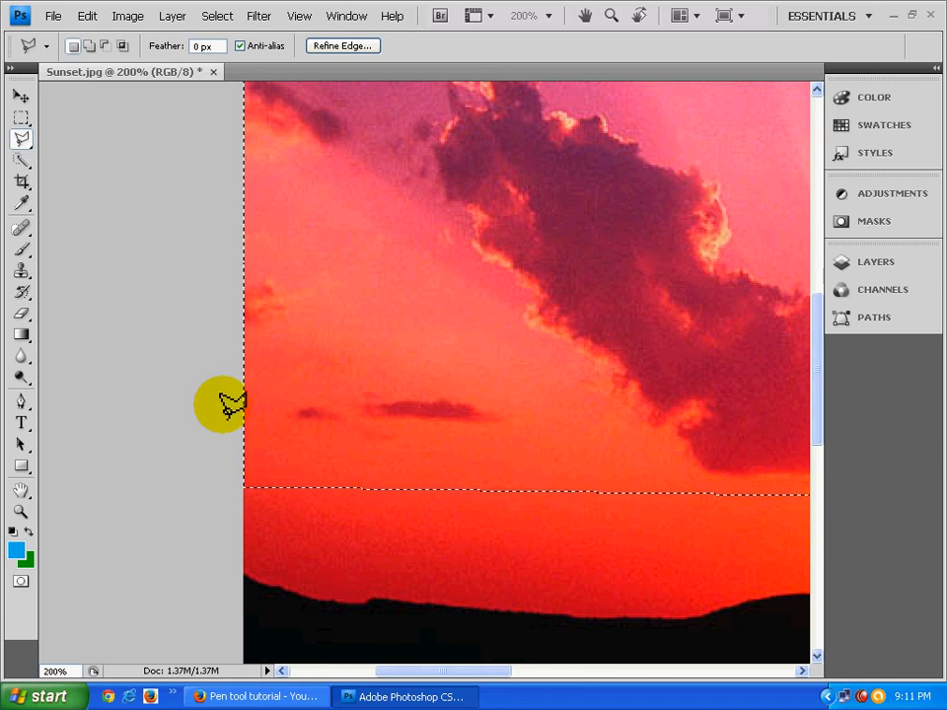
pyautogui.scroll(3, 333, 390)
pyautogui.scroll(5, 334, 390)
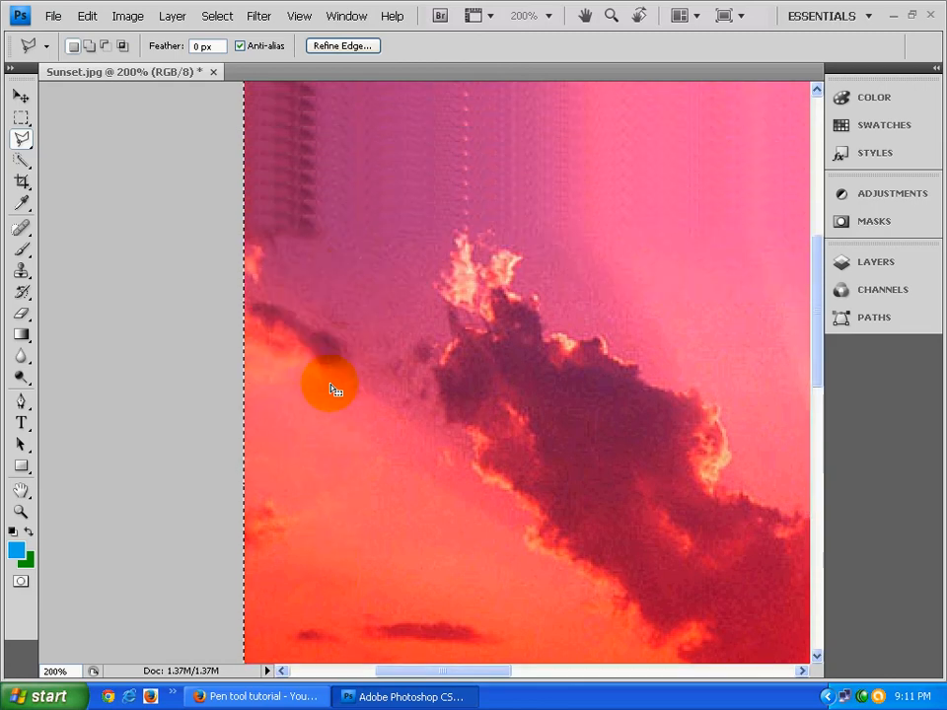
pyautogui.scroll(-5, 334, 390)
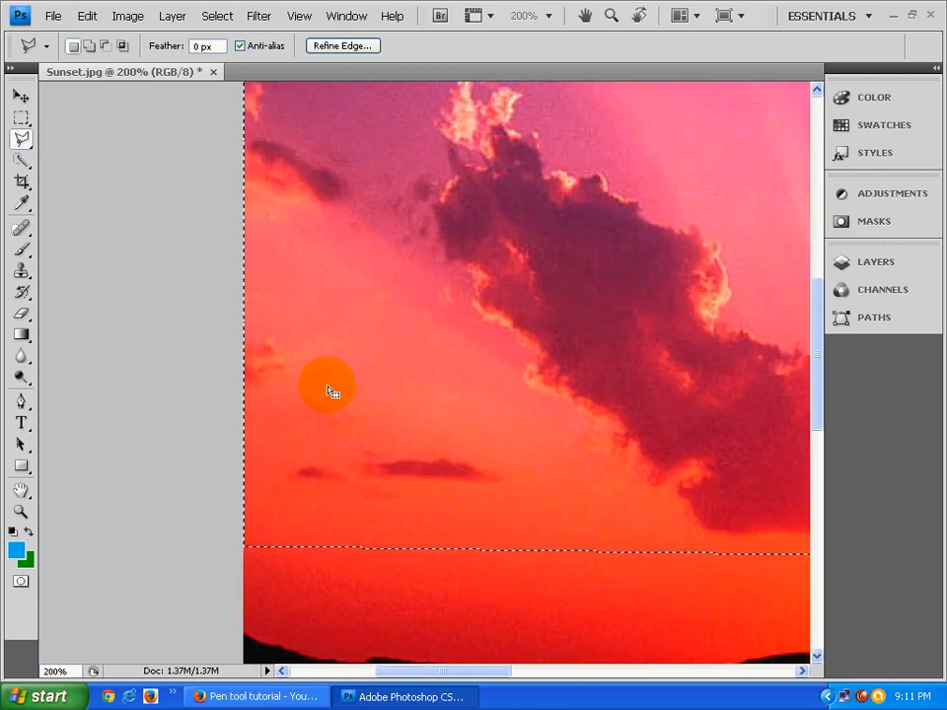
pyautogui.scroll(4, 334, 390)
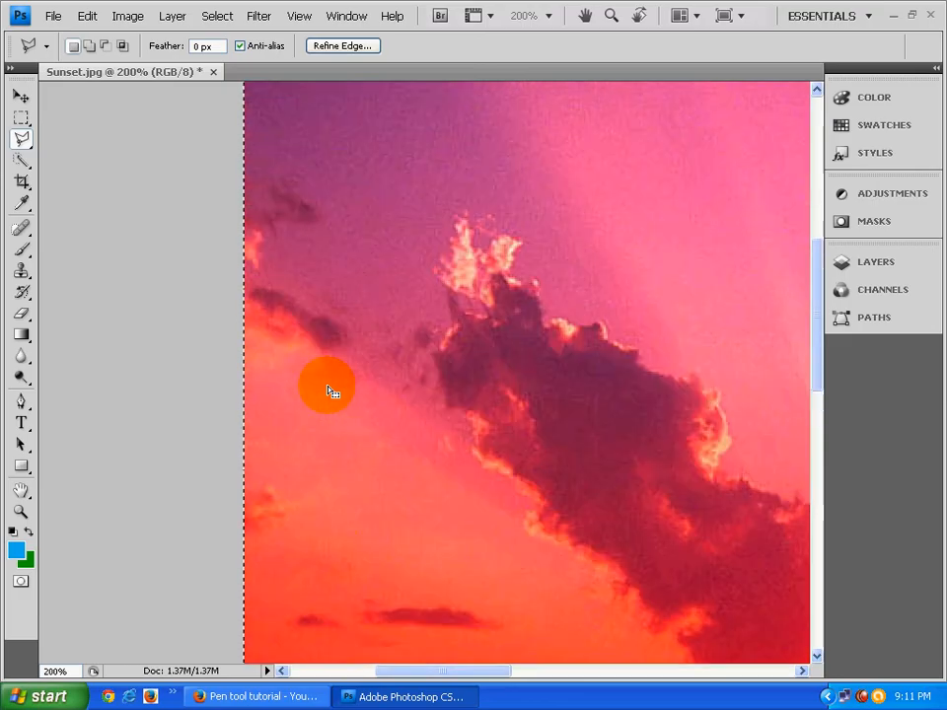
pyautogui.scroll(2, 334, 390)
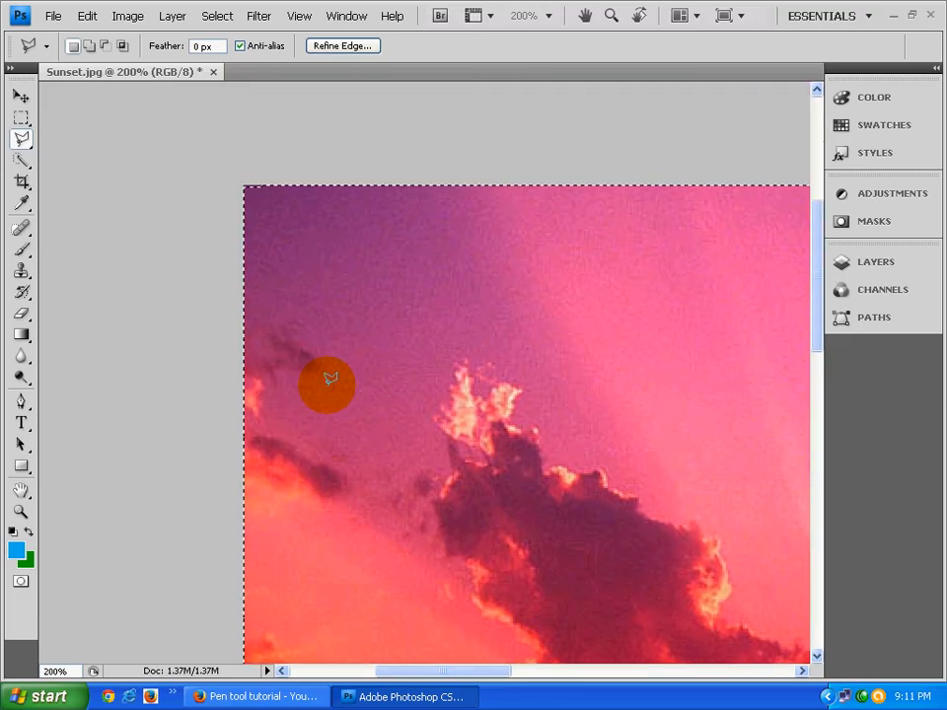
# - Deselect the sky selection
pyautogui.hotkey('ctrl', 'd')
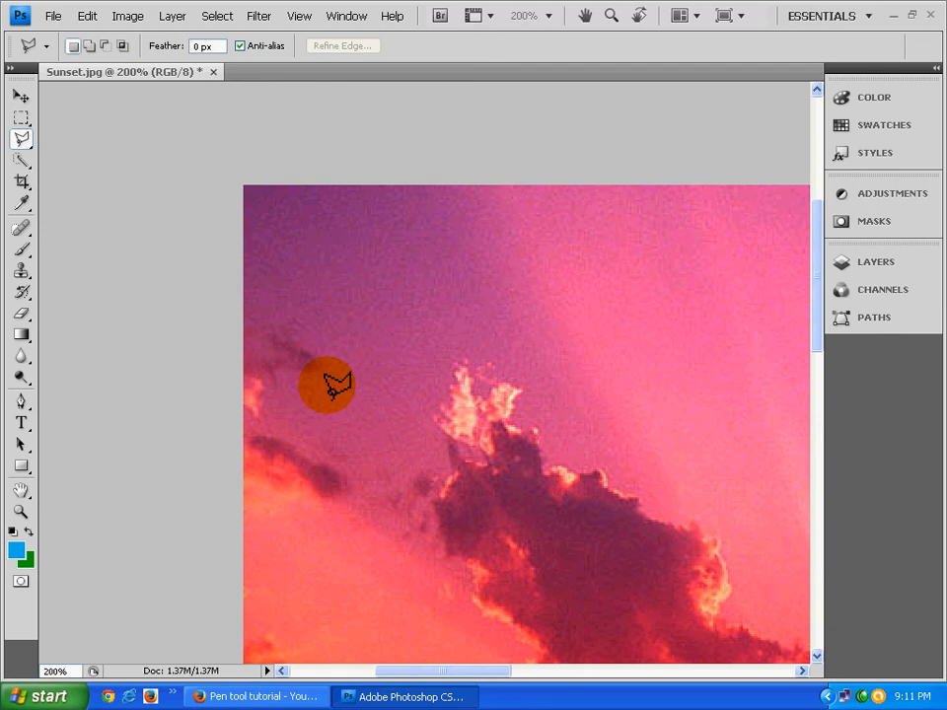
pyautogui.scroll(-1, 336, 385)
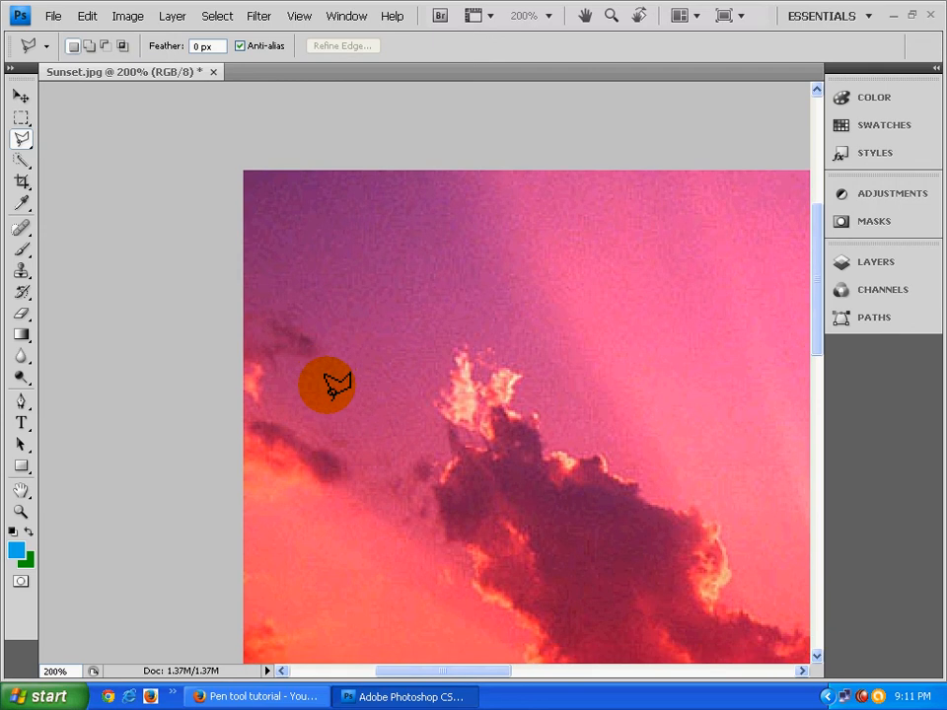